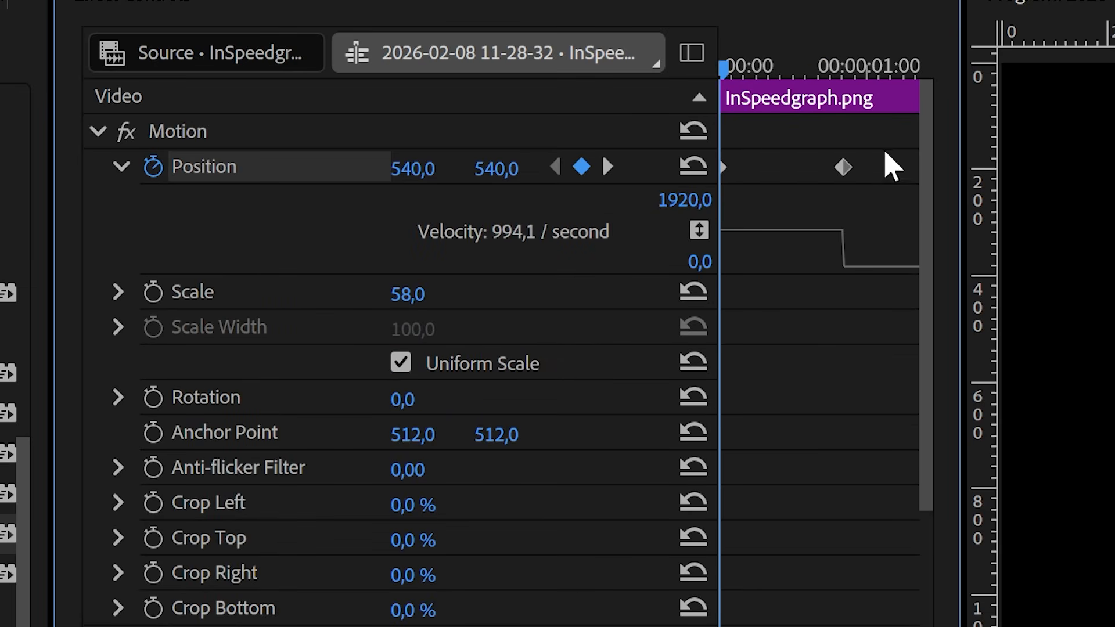
Select both Position keyframes of the InSpeedgraph.png clip, pull the second keyframe's velocity handle inward and down to ease the motion, and return to the start.
drag(882, 145, 778, 187)
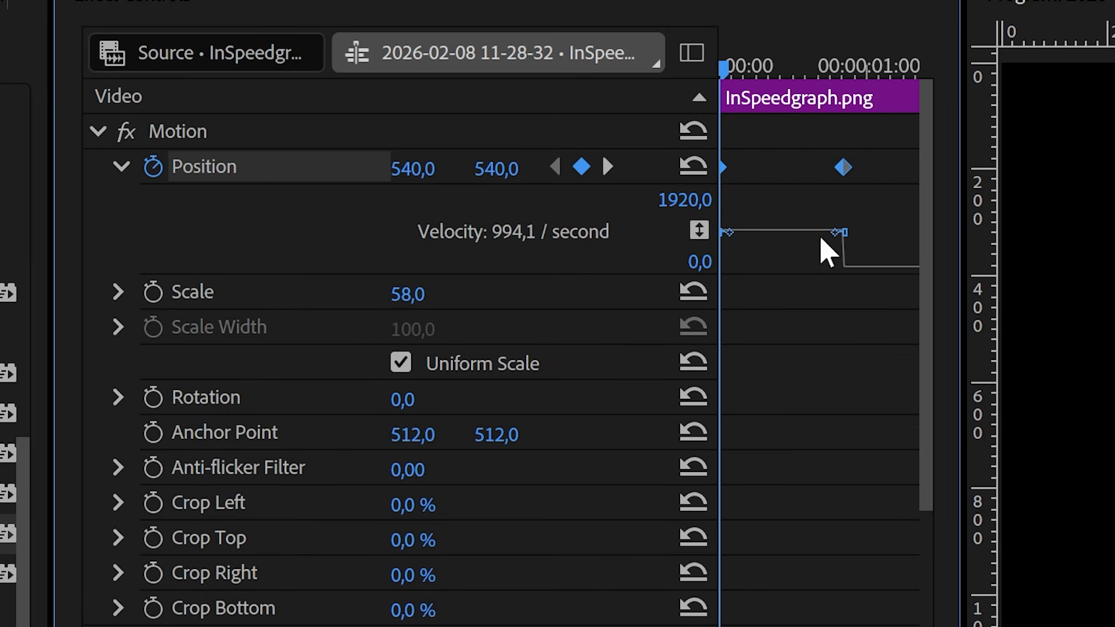
drag(830, 239, 772, 270)
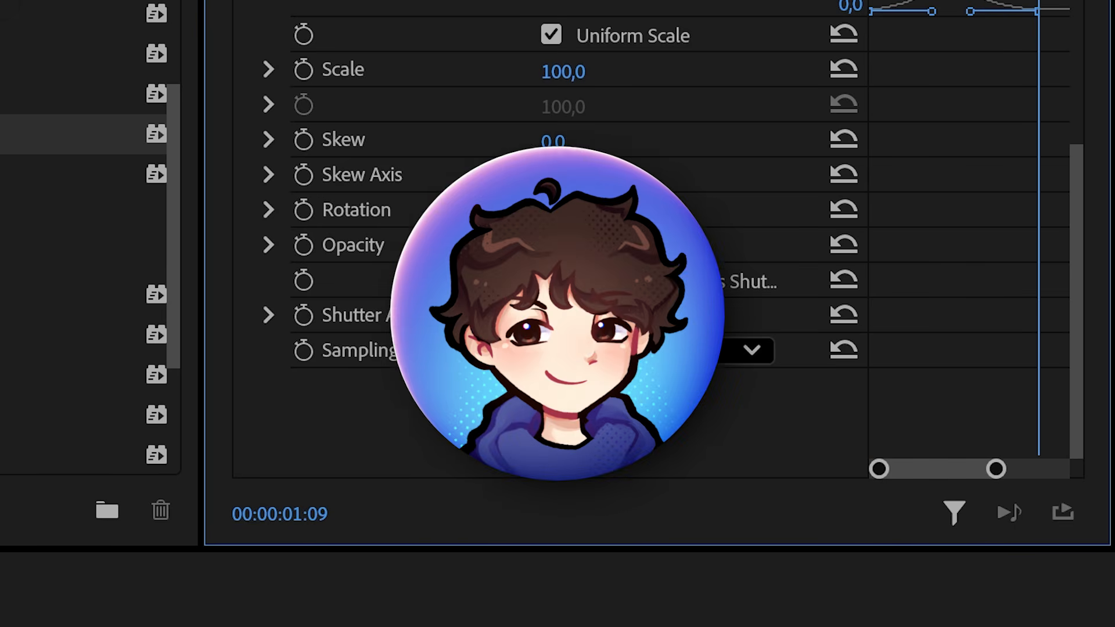
key(Home)
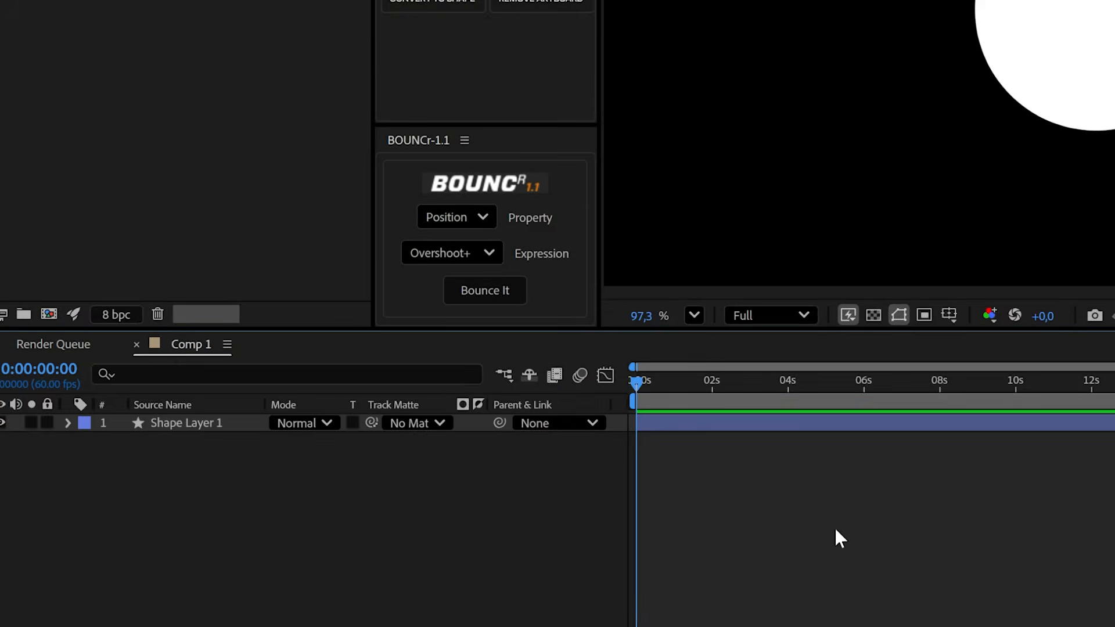
In After Effects, keyframe the Position of Shape Layer 1 at 0 s (960, 540) and at 4 s (1311, 540).
click(68, 423)
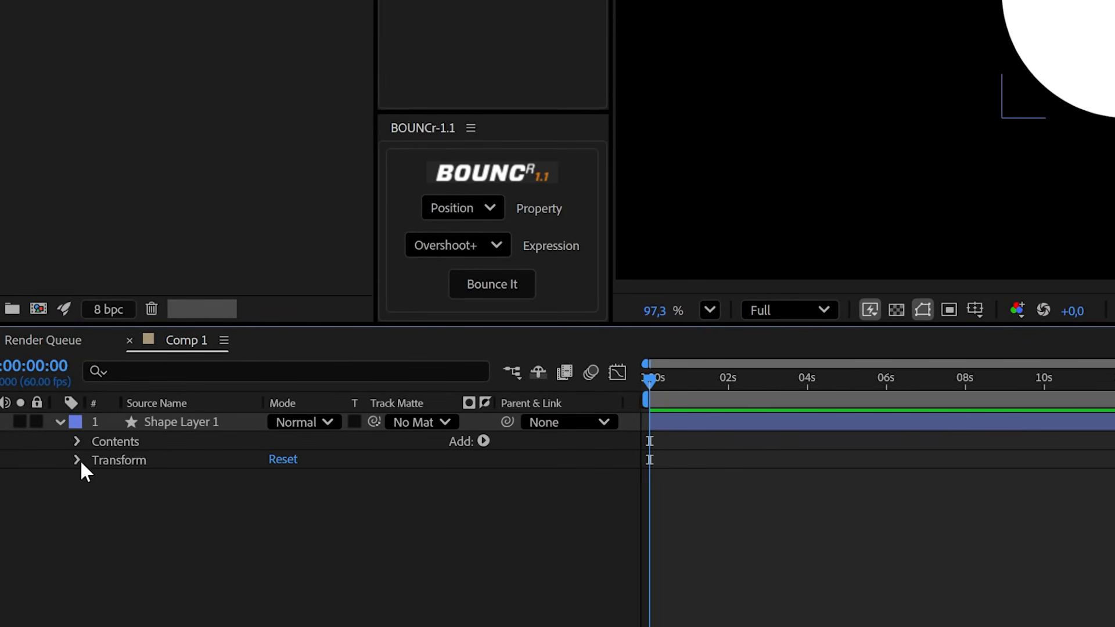
click(76, 459)
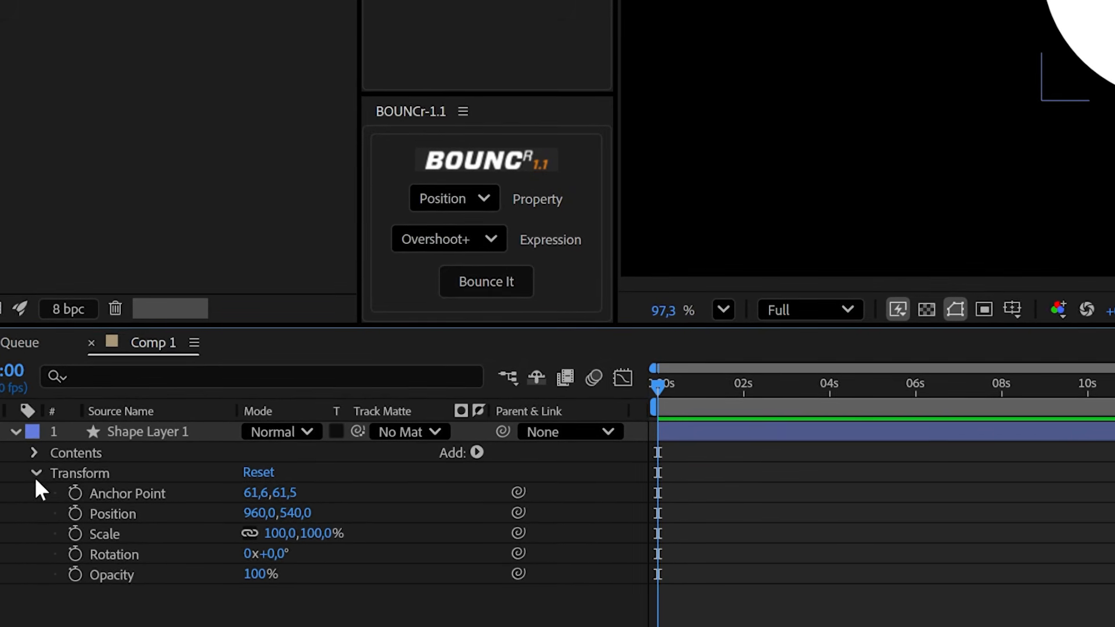
click(75, 513)
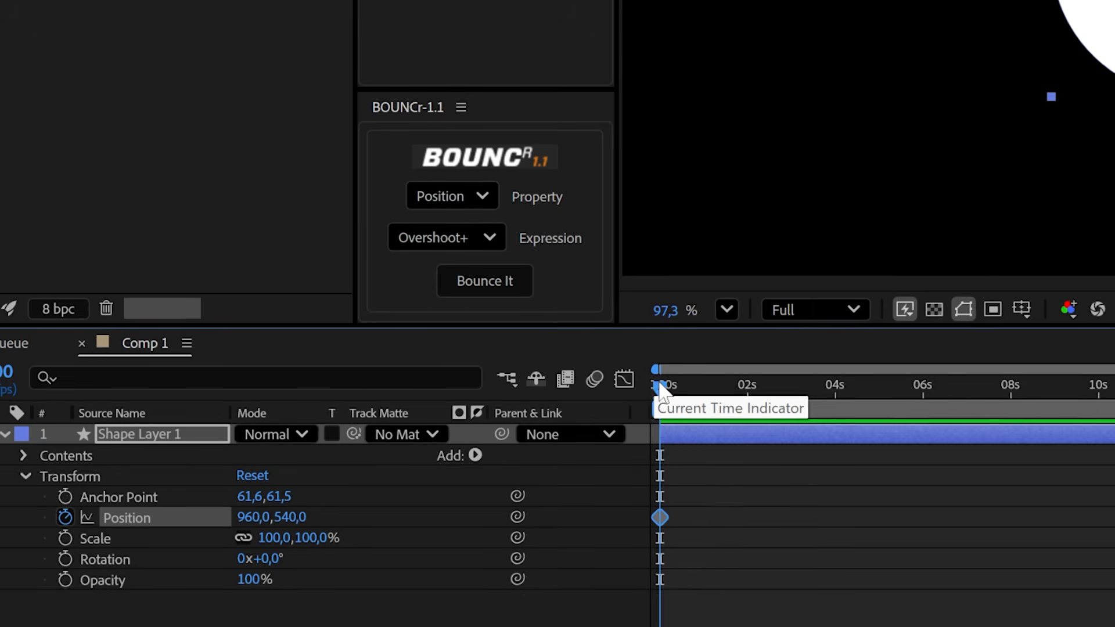
drag(661, 388, 839, 413)
click(46, 517)
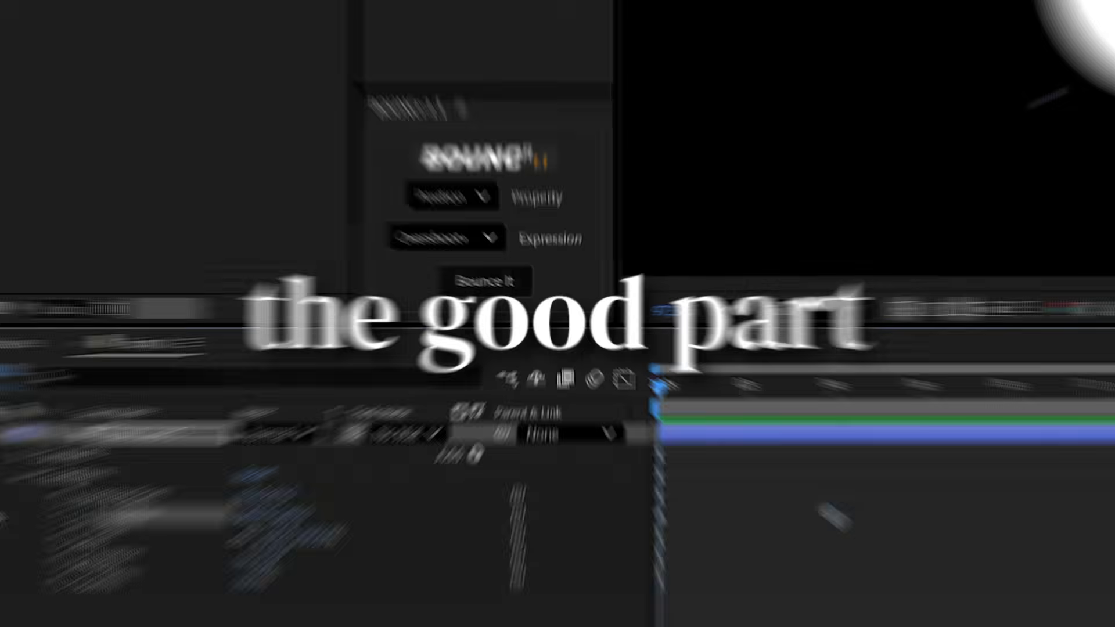
Select both Position keyframes of Shape Layer 1 and show their speed curve in the Graph Editor.
drag(916, 448, 622, 560)
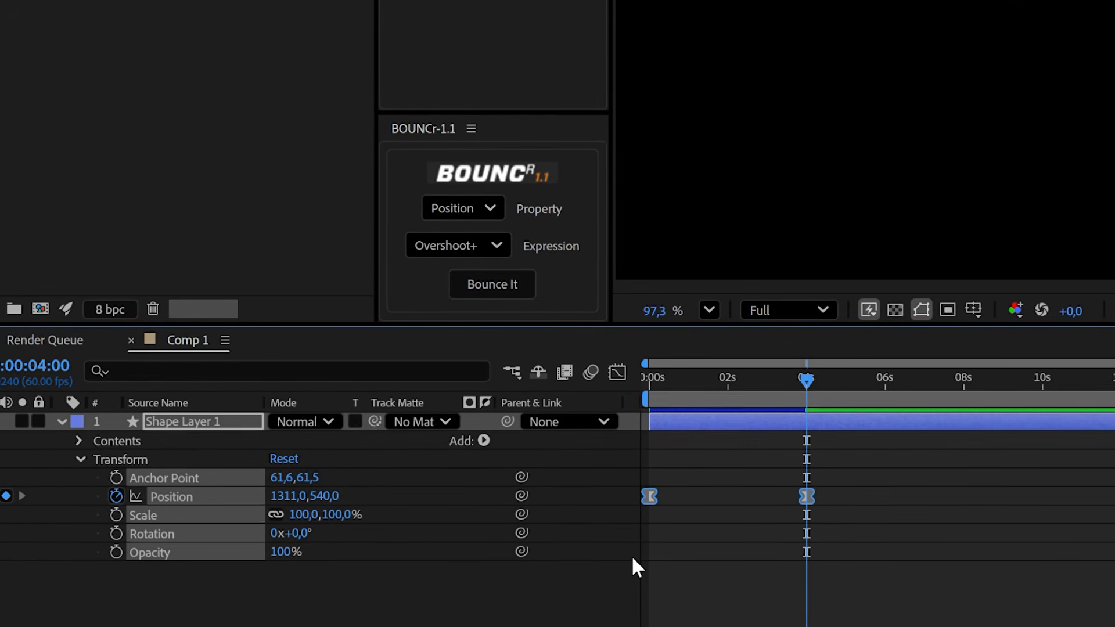
click(619, 372)
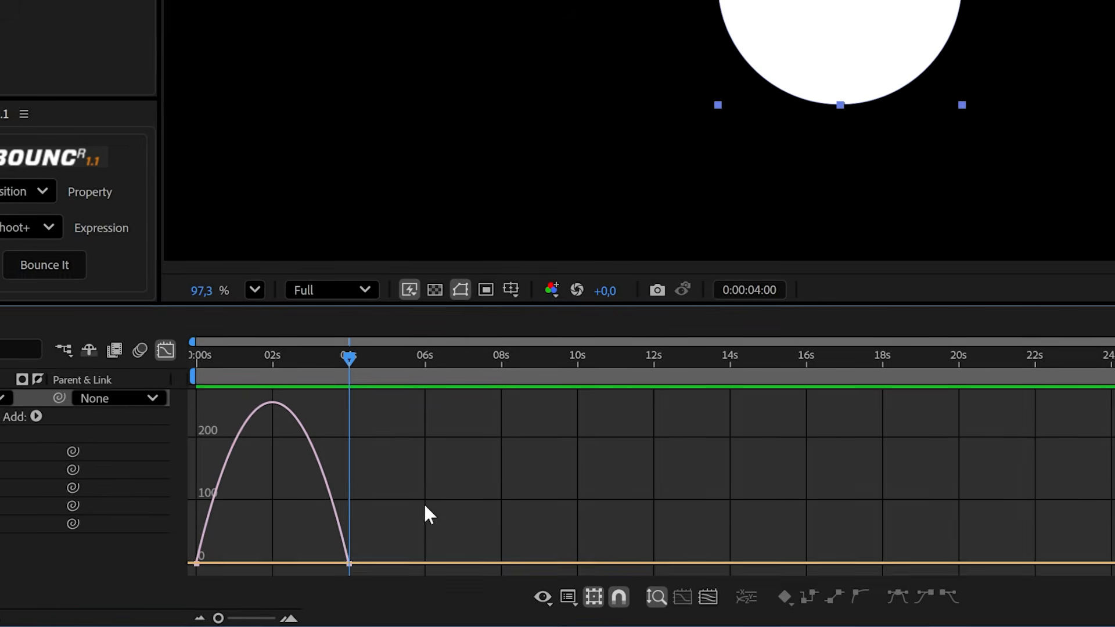
drag(423, 503, 116, 622)
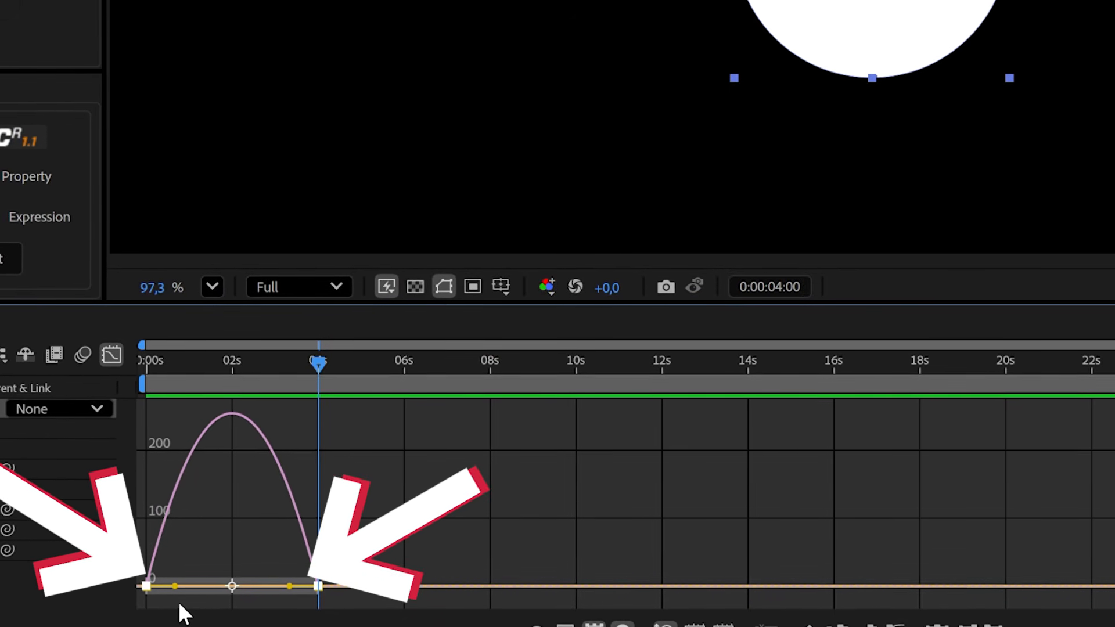
Lengthen the ease handles of both Position keyframes toward the middle of the speed curve and play the animation.
drag(173, 589, 199, 590)
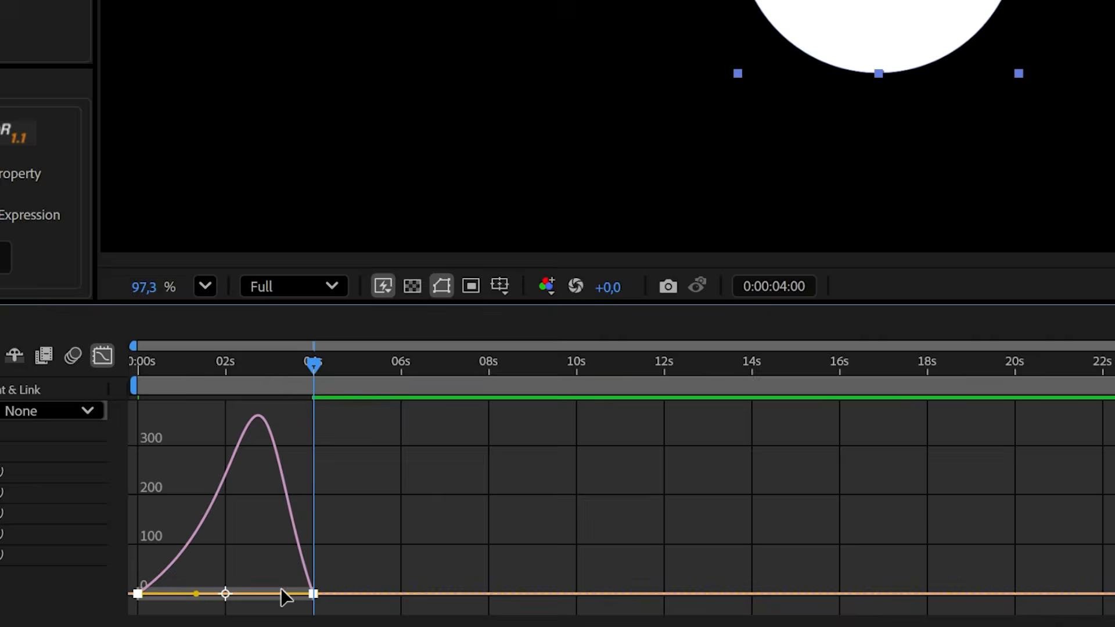
drag(281, 589, 257, 595)
key(space)
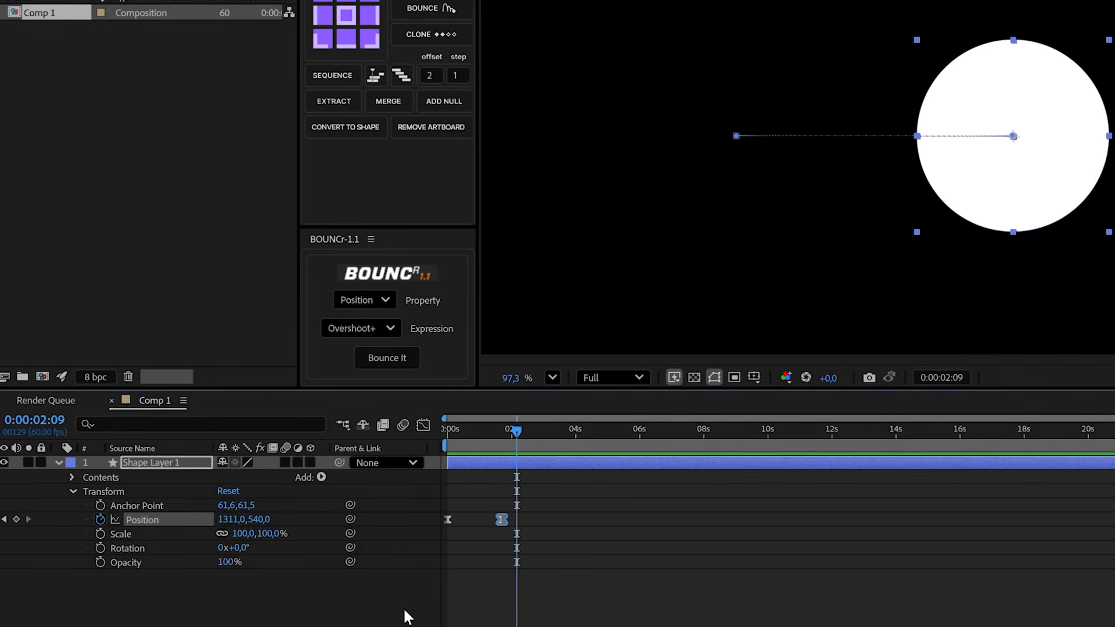
Turn on motion blur for Shape Layer 1.
click(281, 464)
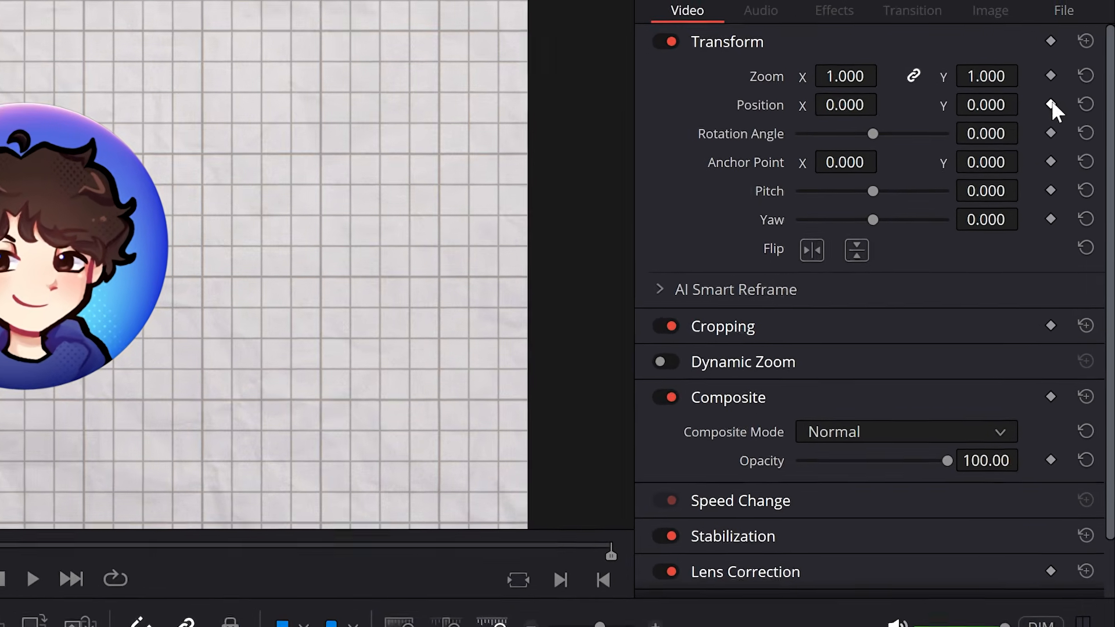
In DaVinci Resolve, keyframe the Position of the profile picture clip and show its keyframes in the parameter timeline.
click(1050, 104)
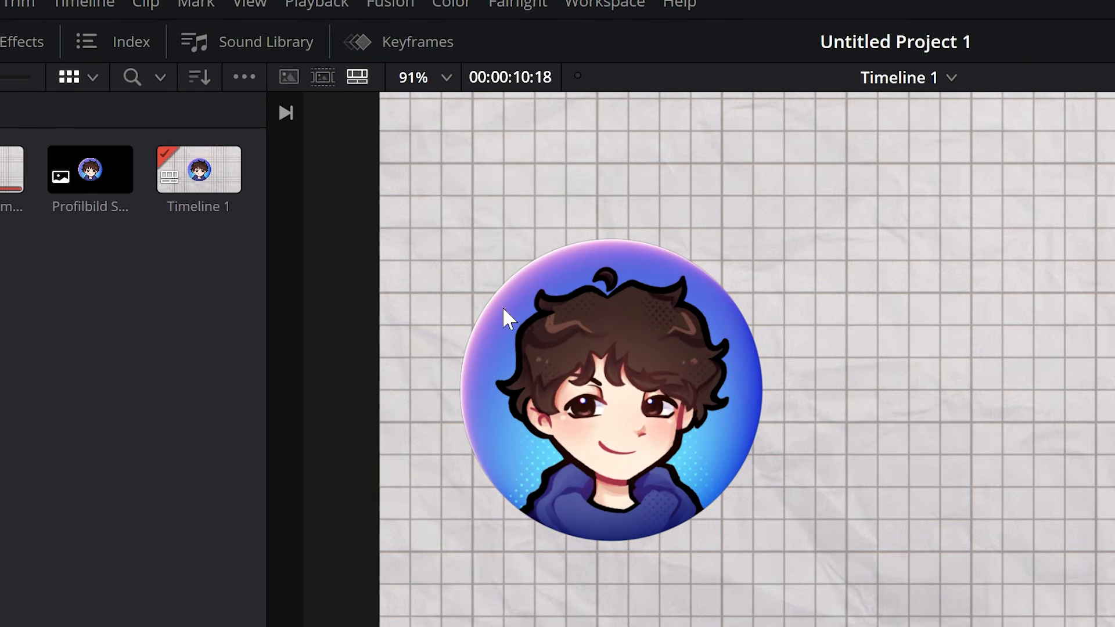
click(400, 41)
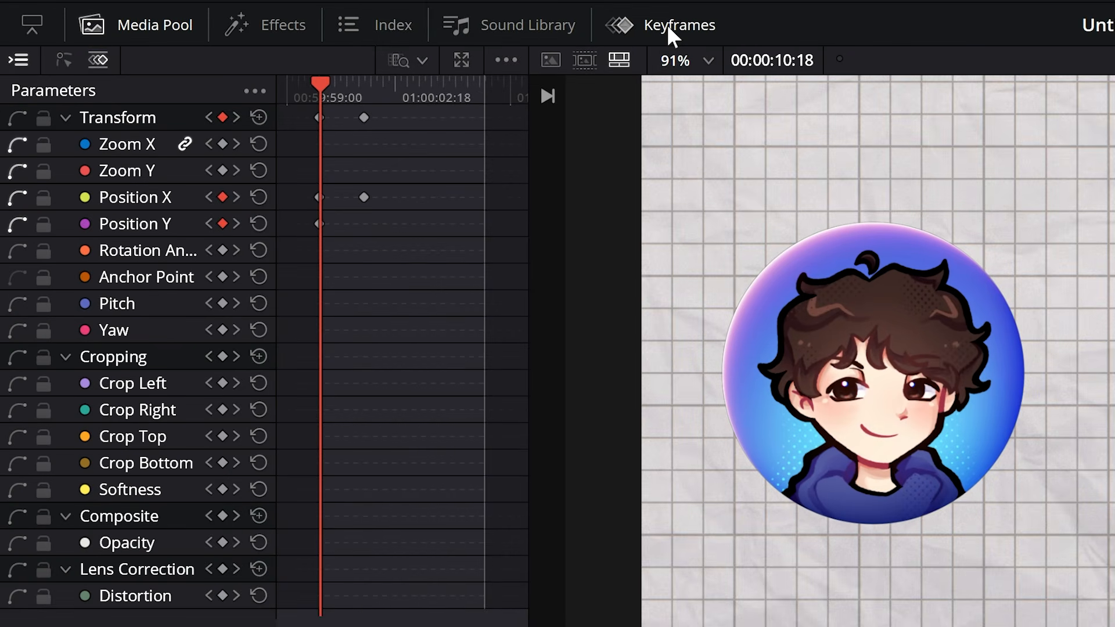
click(365, 197)
click(413, 130)
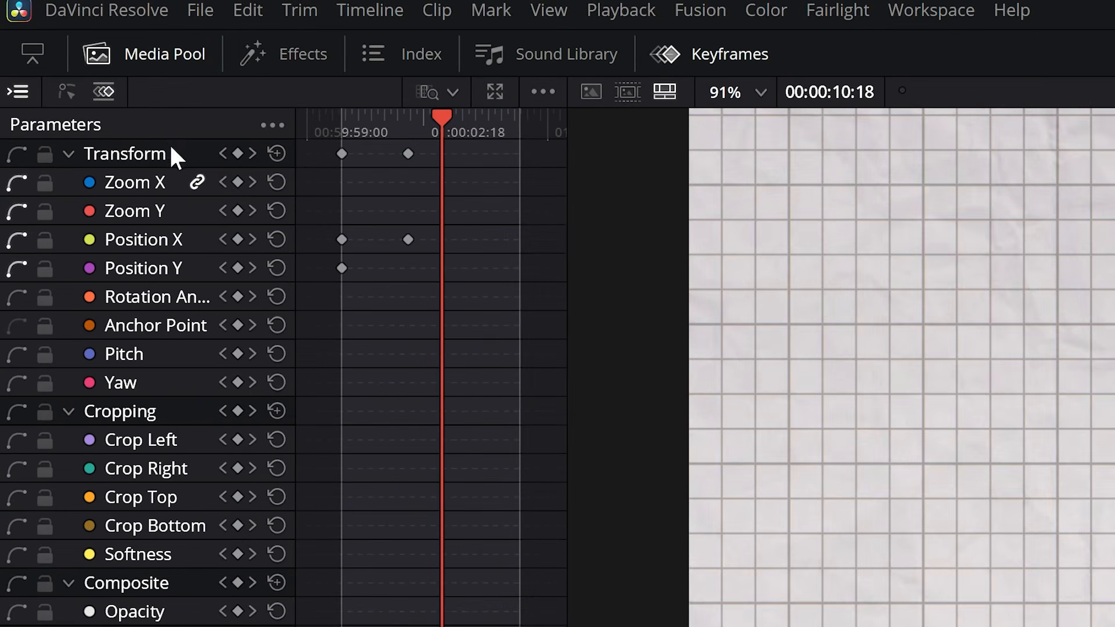
Show the clip's Position animation as curves and expand them into the separate Keyframe Editor window.
click(70, 91)
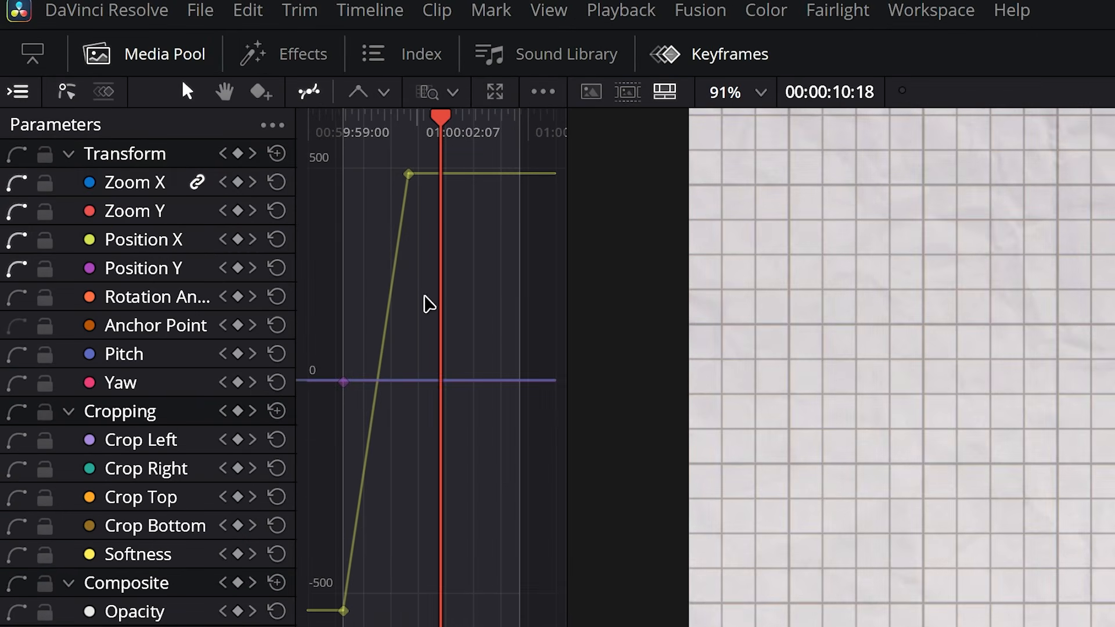
mouse_move(385, 248)
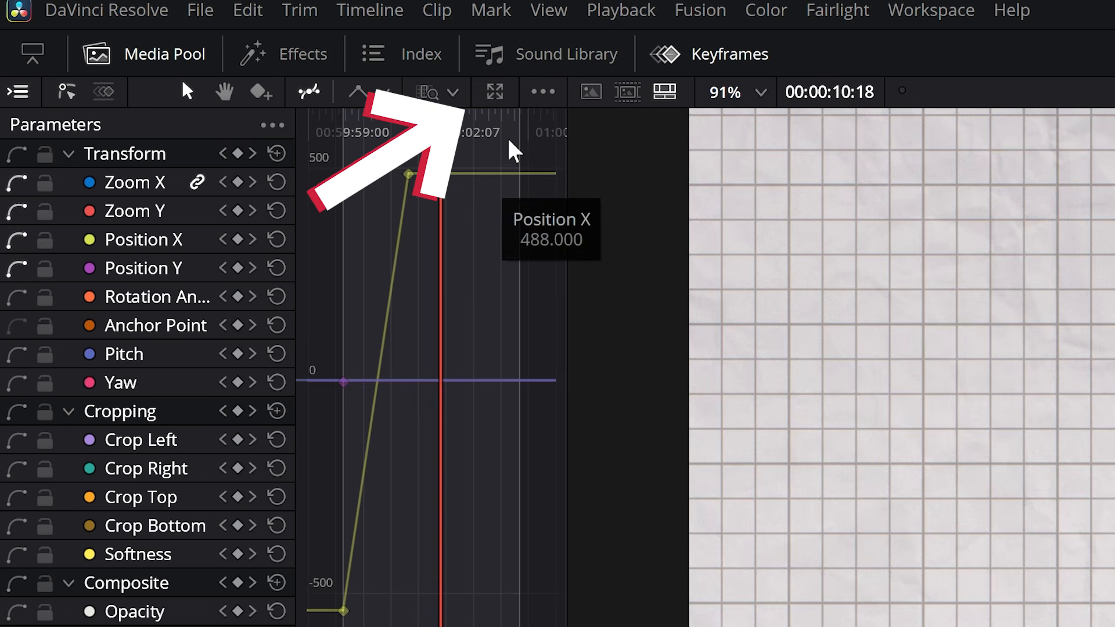
click(494, 91)
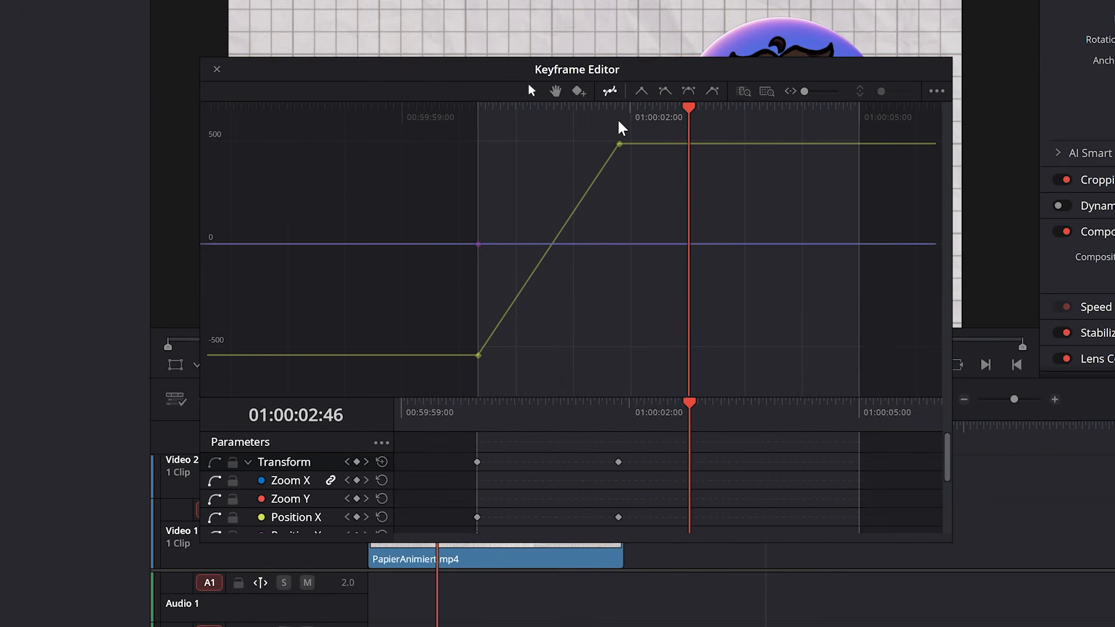
Select the Position X keyframes and apply easing at both the start and the end of their curve.
drag(619, 139, 601, 152)
click(618, 143)
click(663, 90)
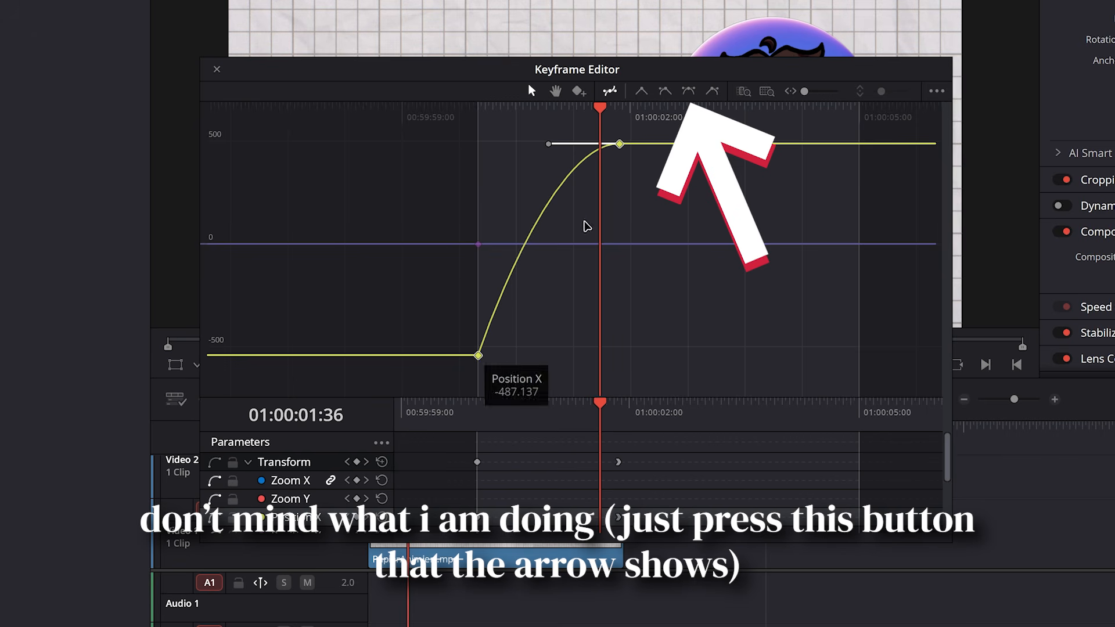
click(688, 93)
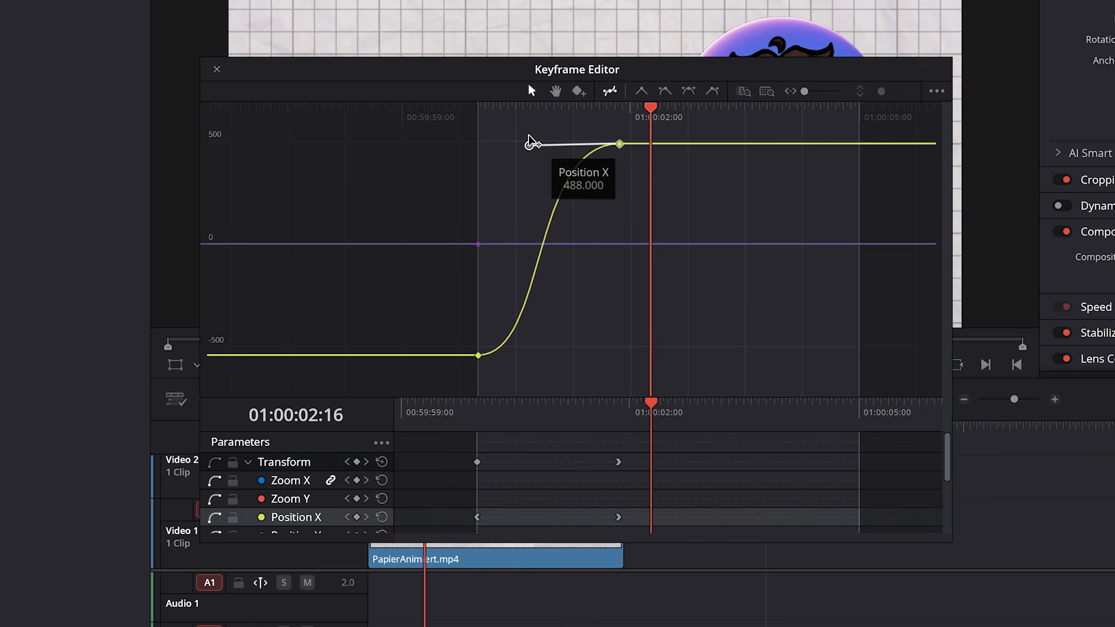
Lengthen the easing handles of both Position X keyframes for a steeper middle, close the Keyframe Editor and play back the animation.
drag(530, 145, 525, 144)
click(480, 355)
drag(548, 355, 590, 354)
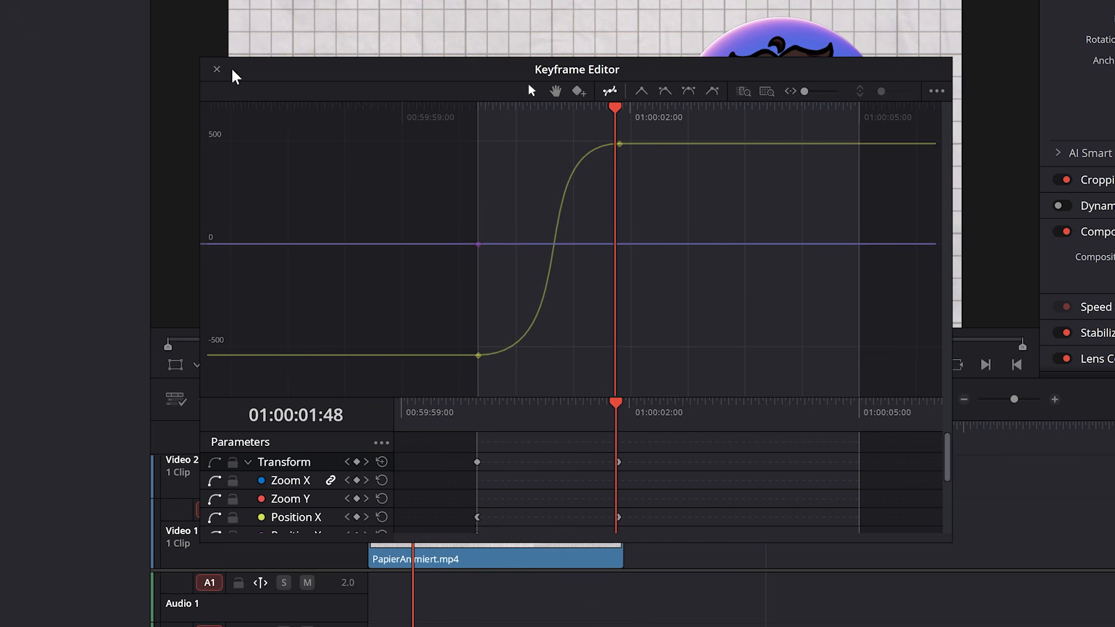
click(219, 70)
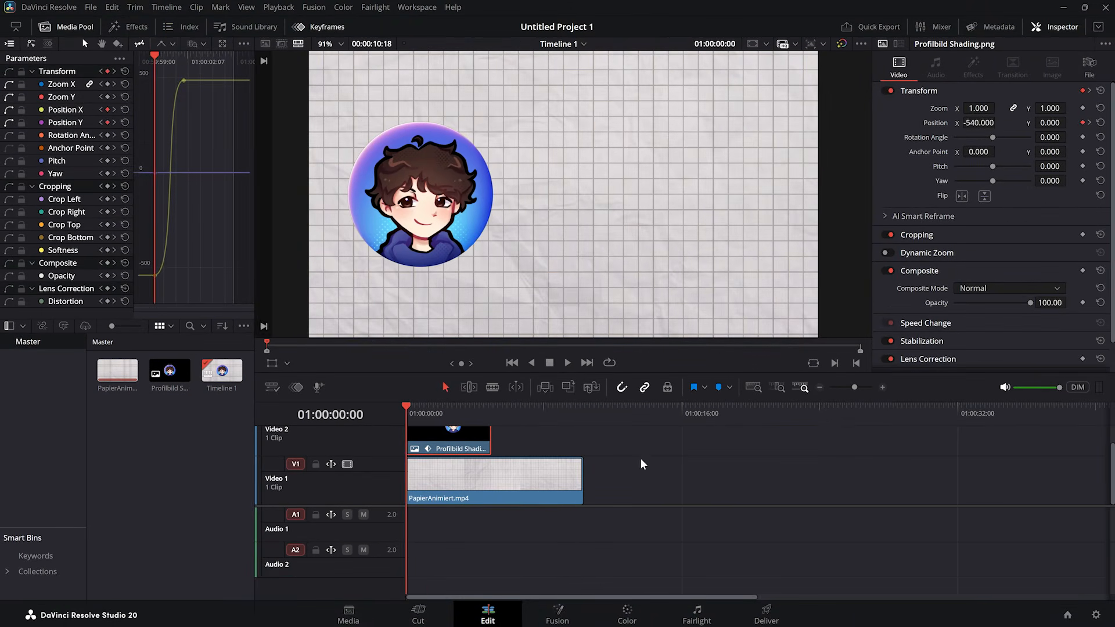
key(space)
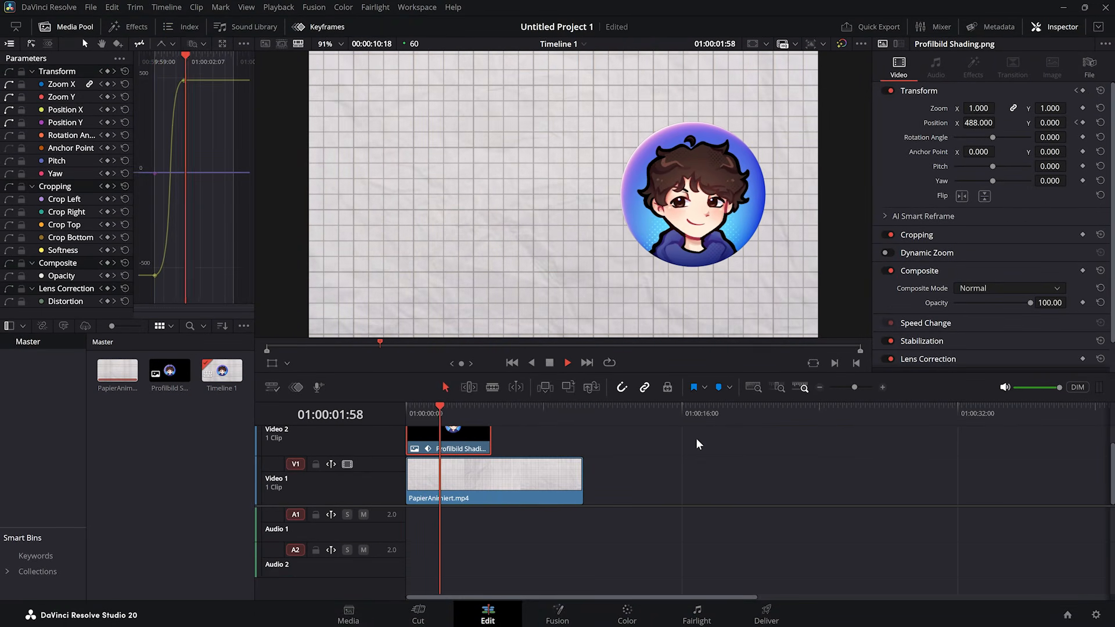
key(space)
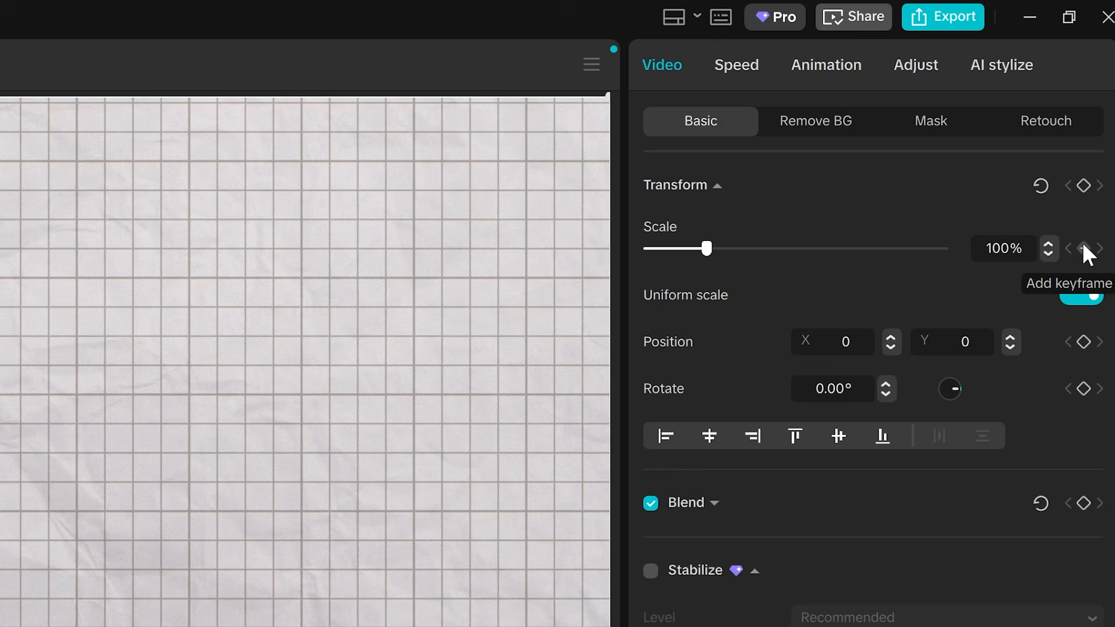
In CapCut, keyframe the Scale of the PapierAnimiert.mp4 clip and show its variable speed animation graph.
click(1093, 119)
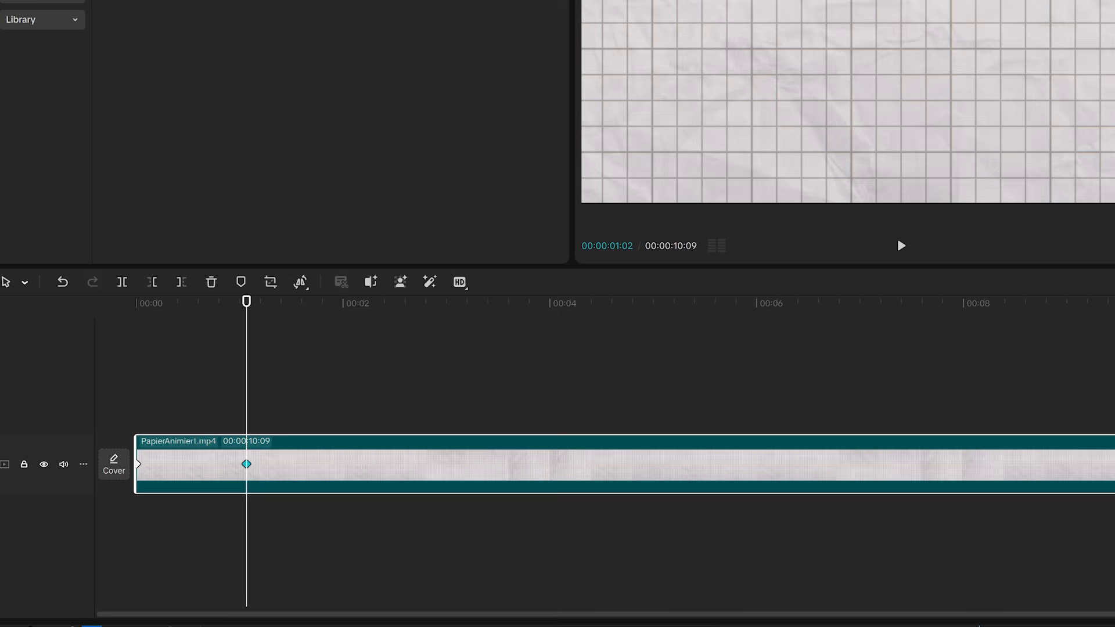
right_click(371, 477)
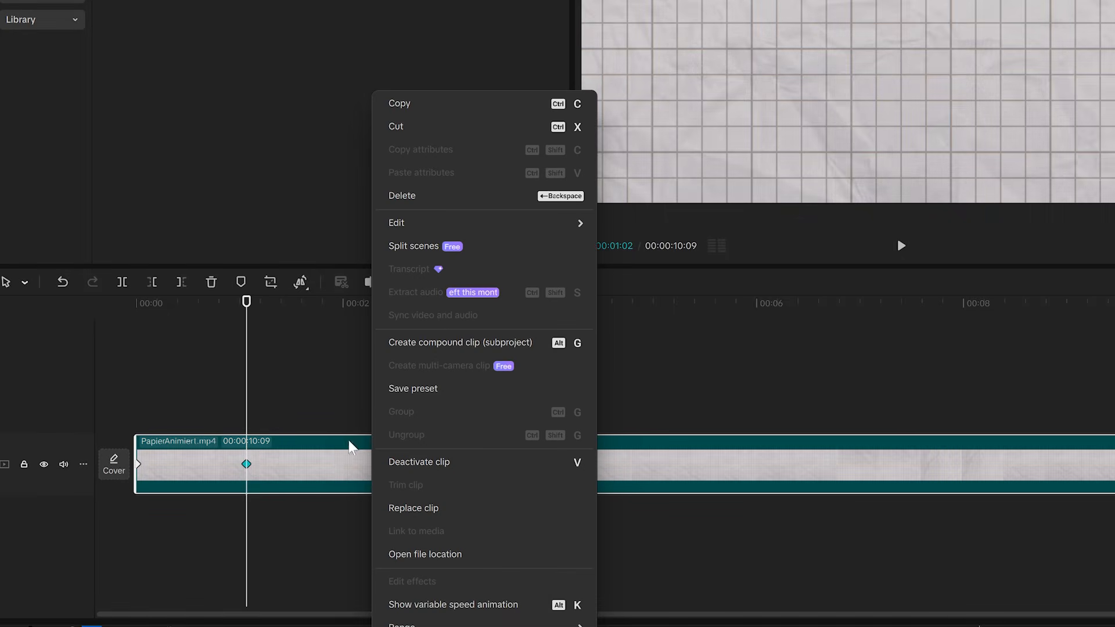
click(423, 608)
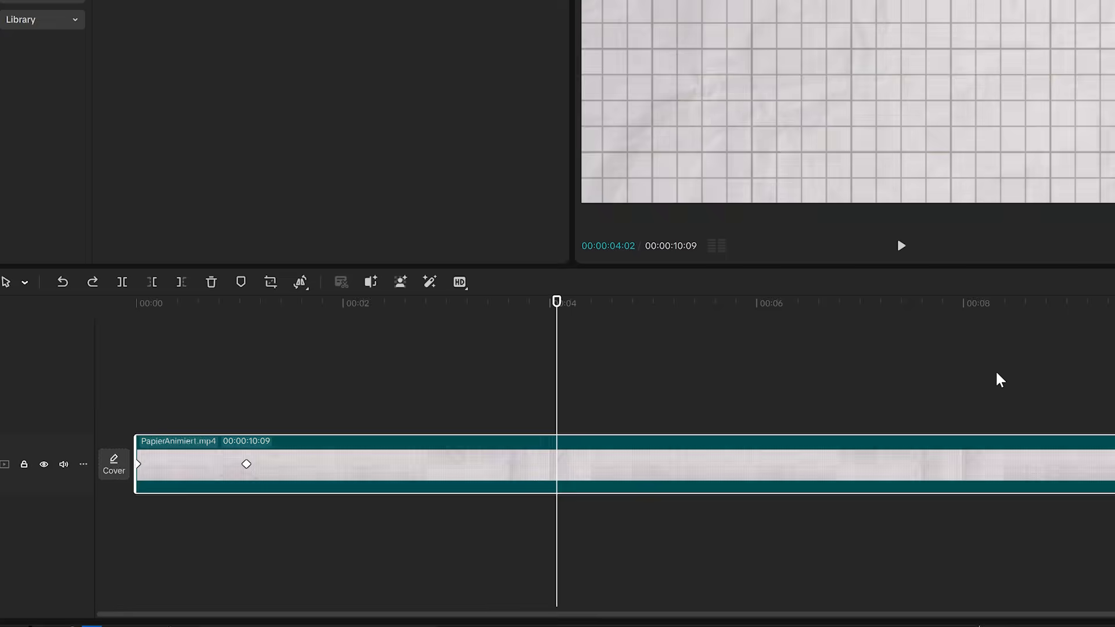
key(ctrl+z)
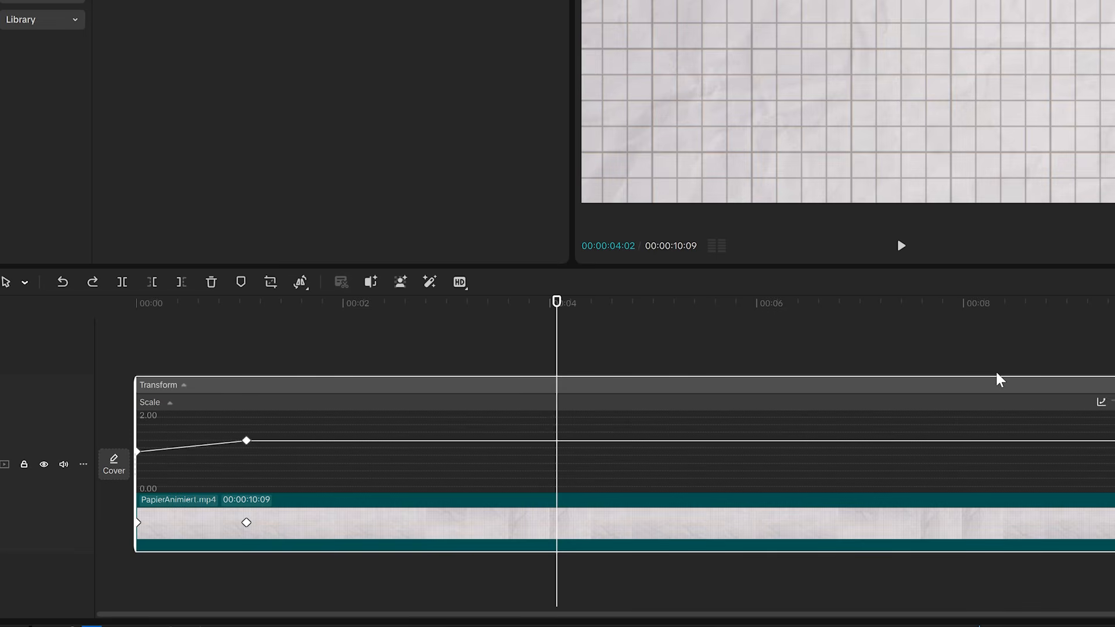
key(alt+k)
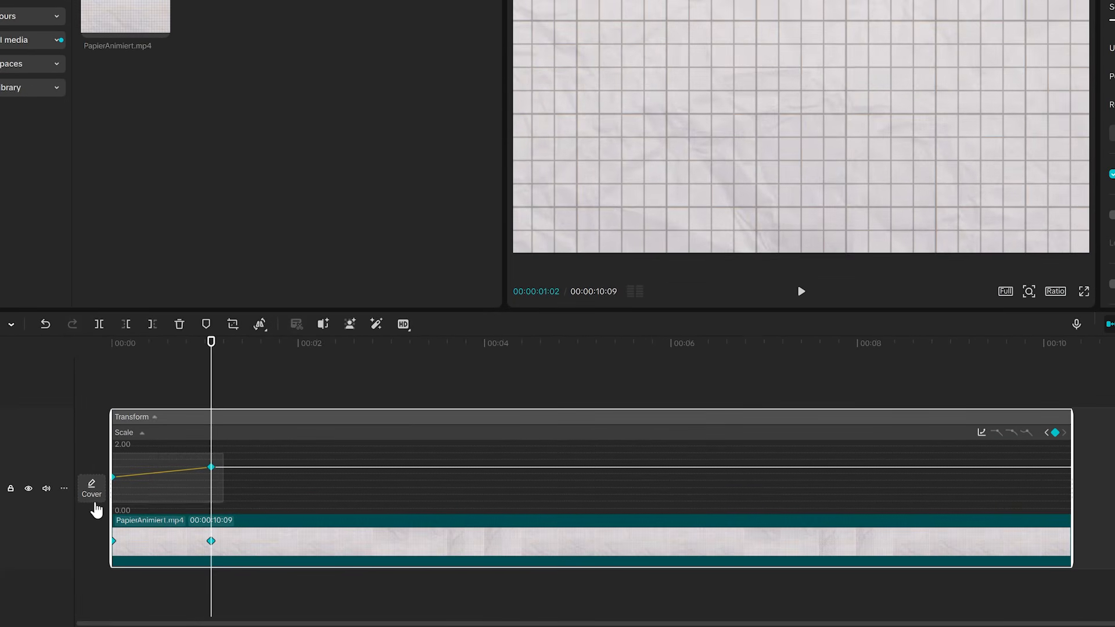
Open the preset curves for the clip's Scale animation, reshape the segment between its two keyframes and return the playhead to the start.
click(981, 433)
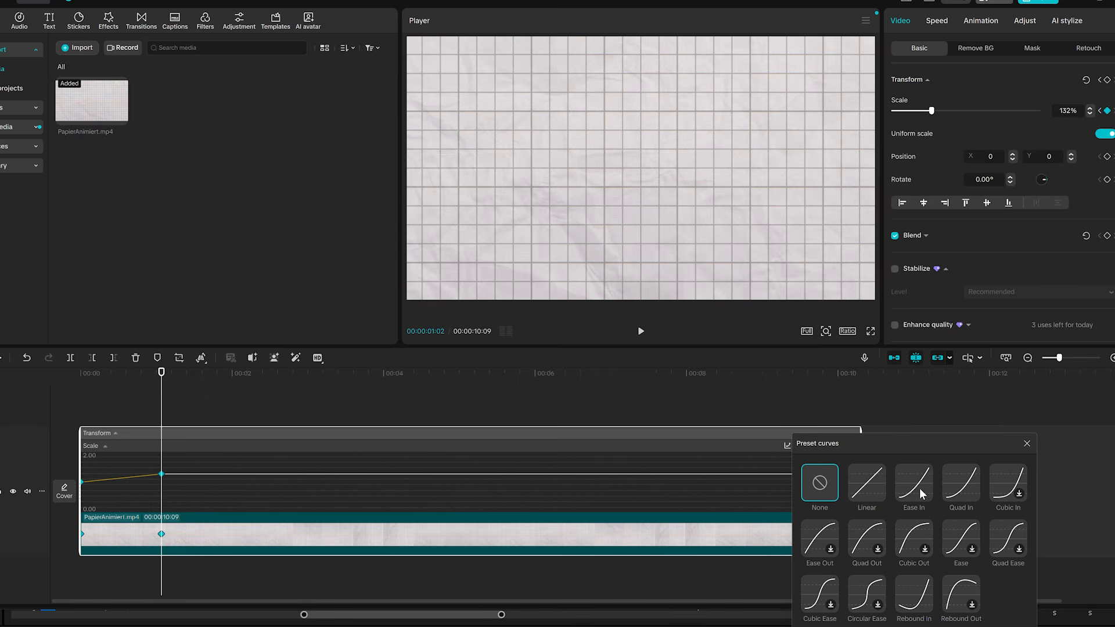
drag(162, 474, 124, 482)
drag(157, 374, 86, 409)
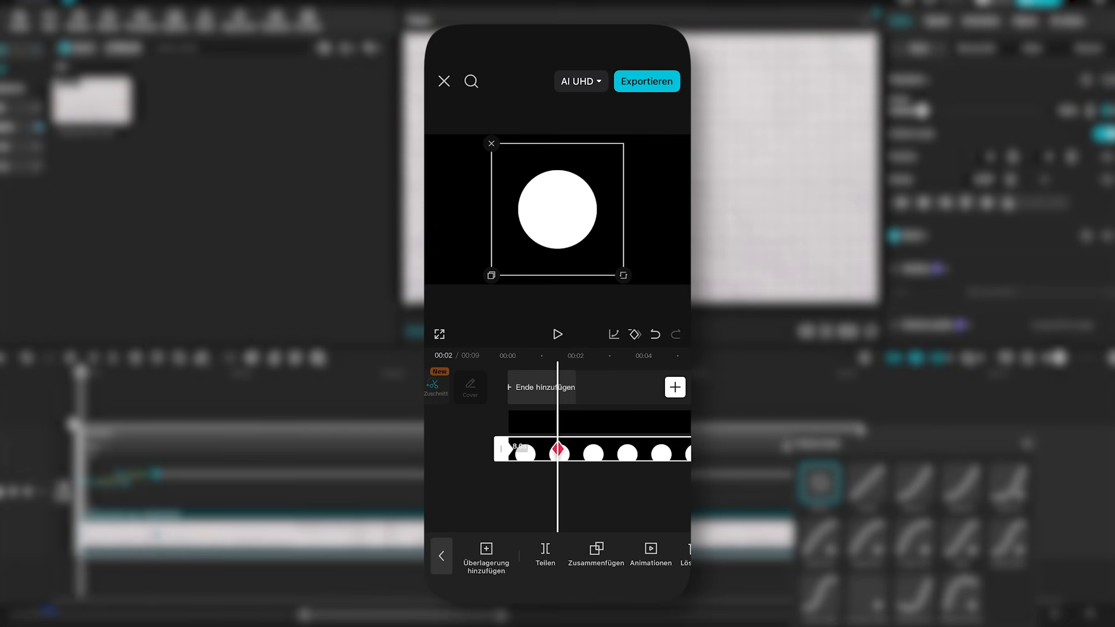